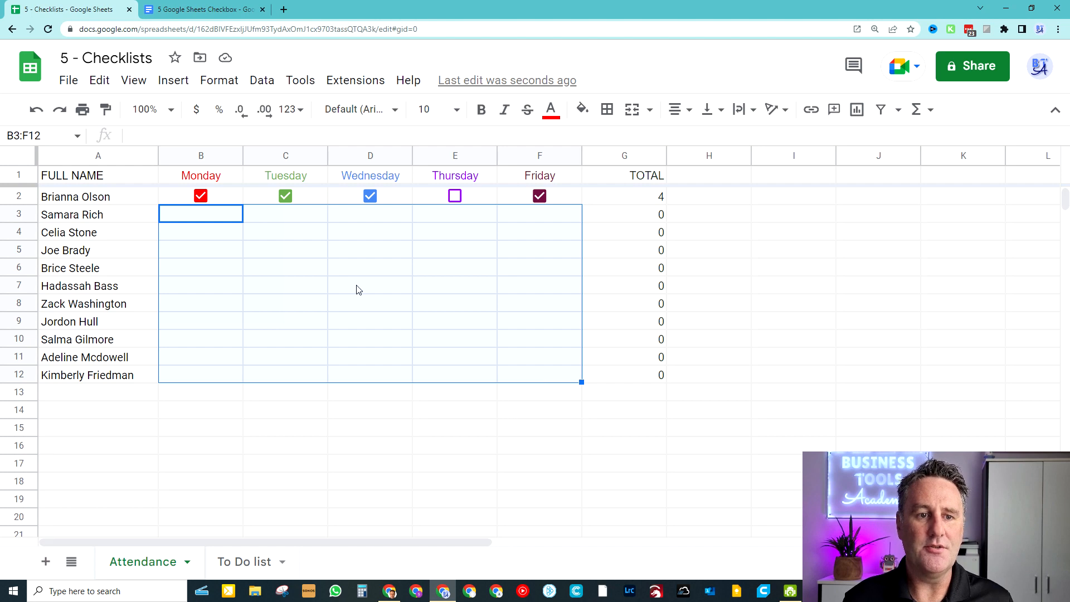
- Insert checkboxes into the selected attendance range B3:F12
{"action": "left_click", "coordinate": [172, 82]}
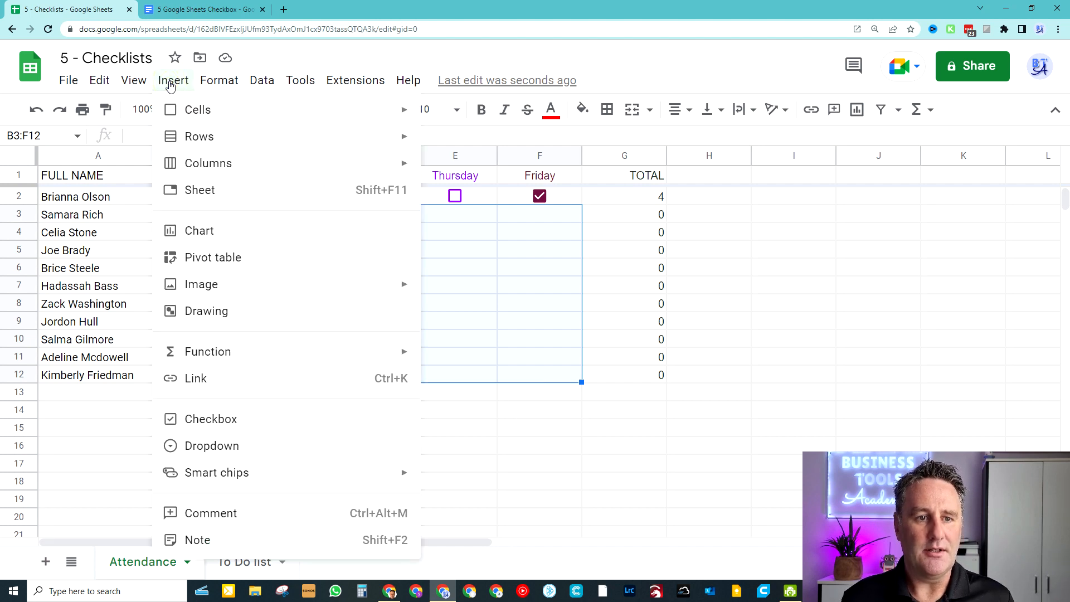
{"action": "left_click", "coordinate": [223, 425]}
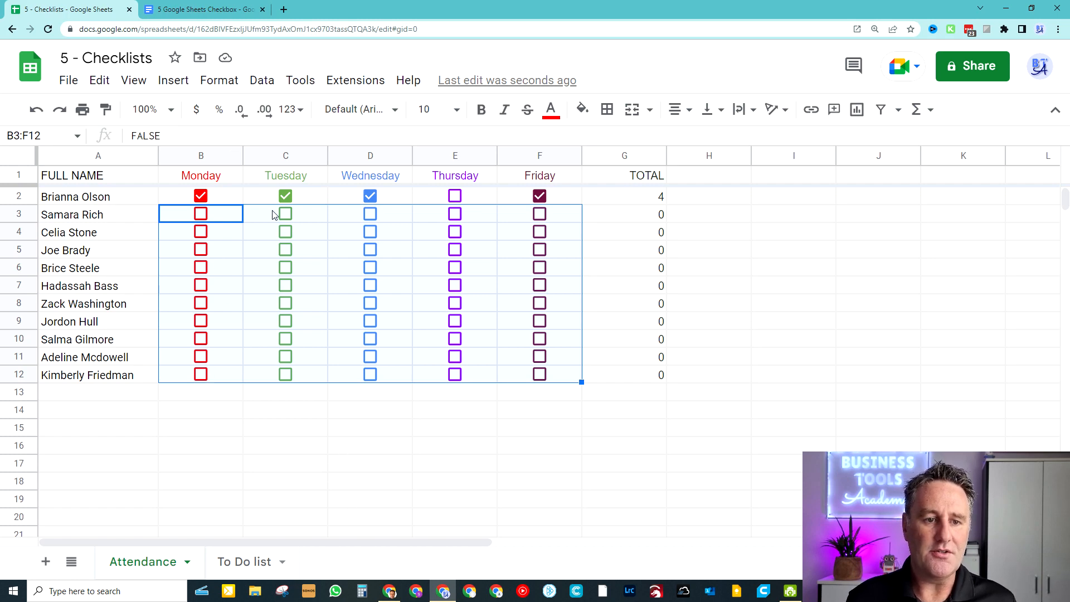
- Try a dark grey text color on the checkboxes in B3:F12, and undo the color change
{"action": "left_click", "coordinate": [551, 110]}
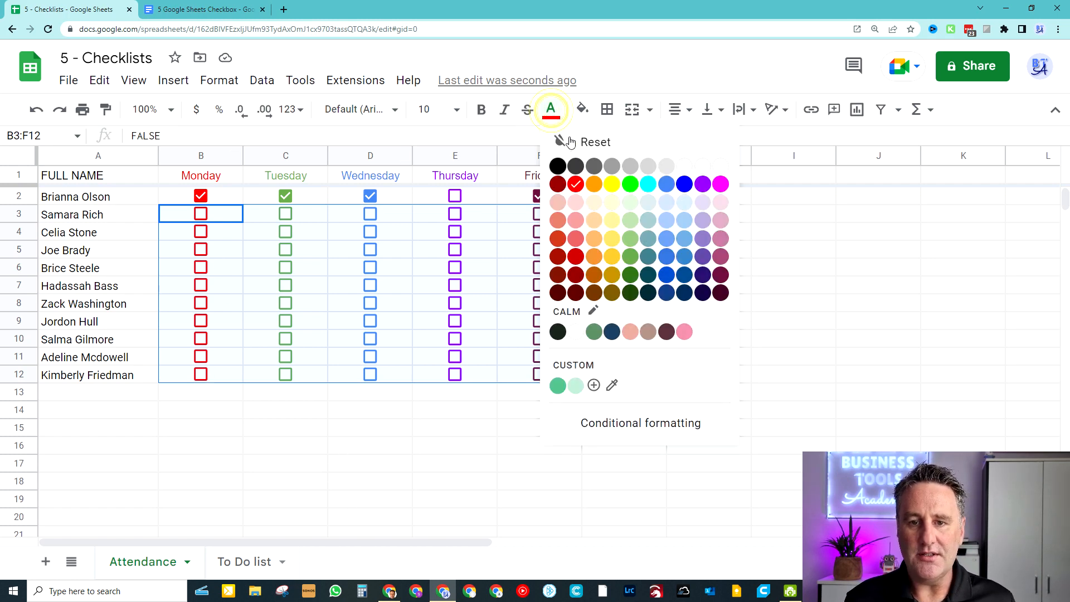
{"action": "left_click", "coordinate": [593, 165]}
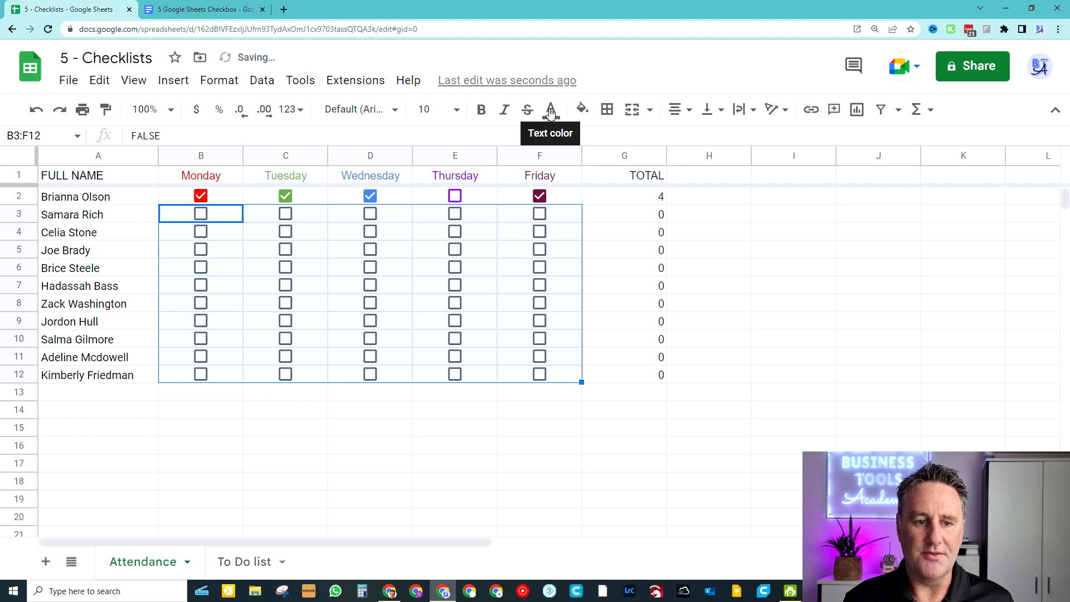
{"action": "key", "text": "ctrl+z"}
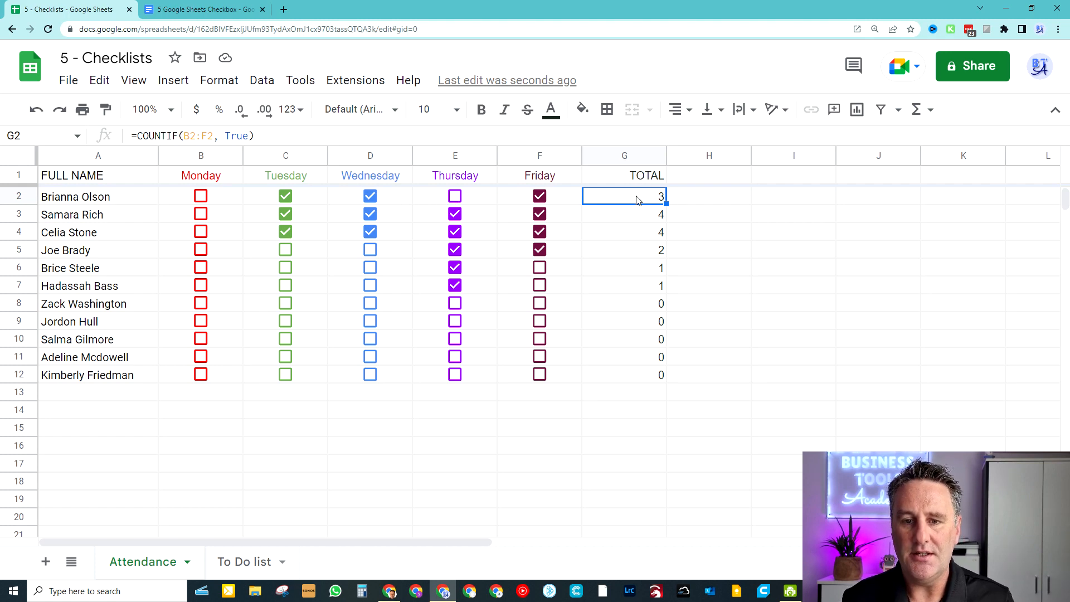
- Tick the Thursday checkbox in row 2, and toggle Wednesday in row 5 against its total in G5, leaving it unticked
{"action": "left_click", "coordinate": [454, 197]}
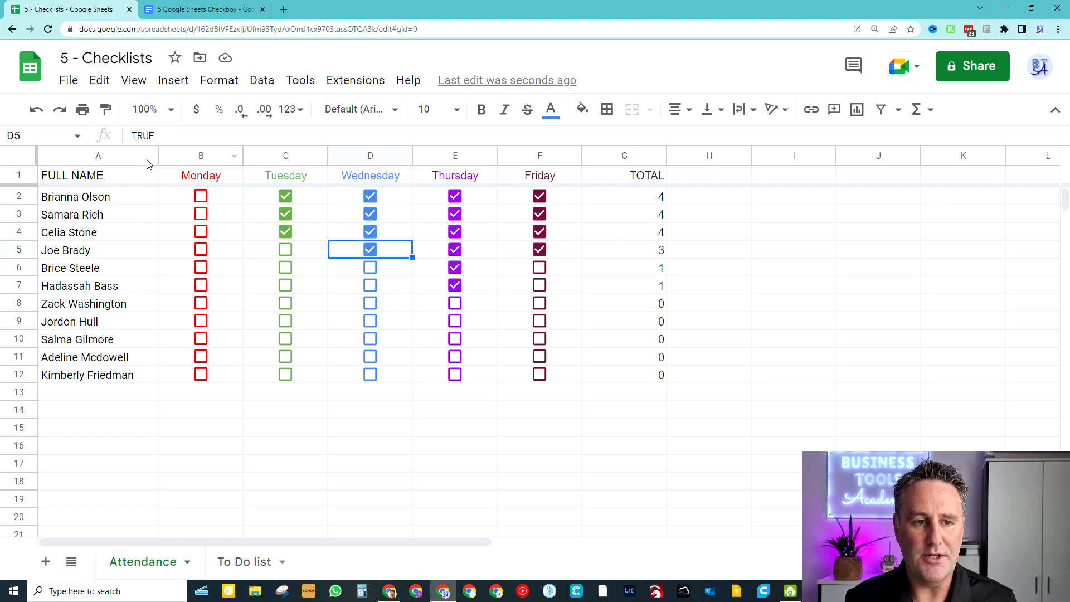
{"action": "left_click", "coordinate": [370, 251]}
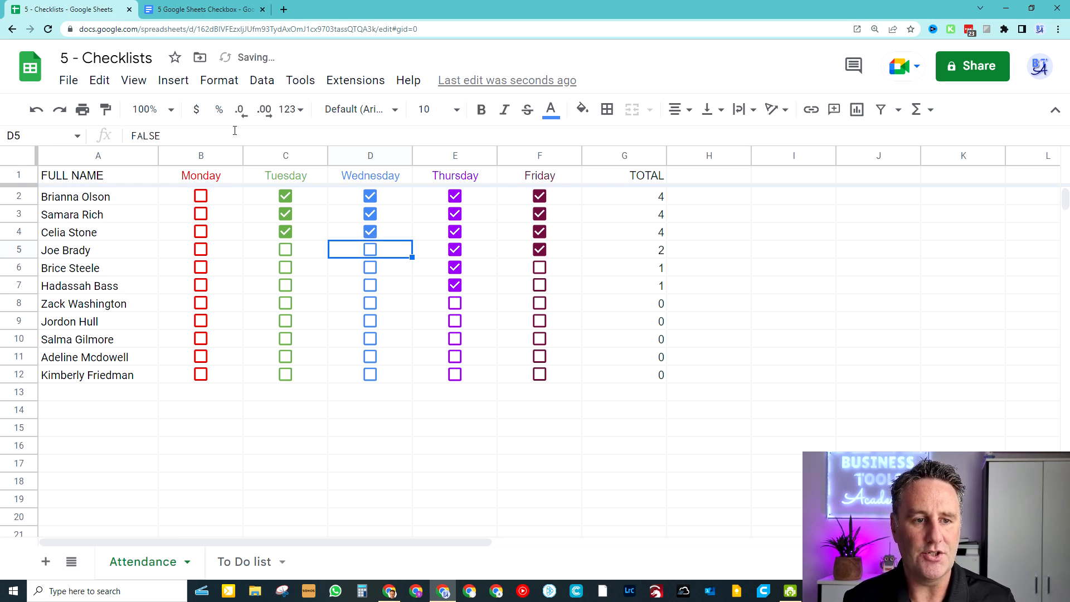
{"action": "left_click", "coordinate": [652, 252]}
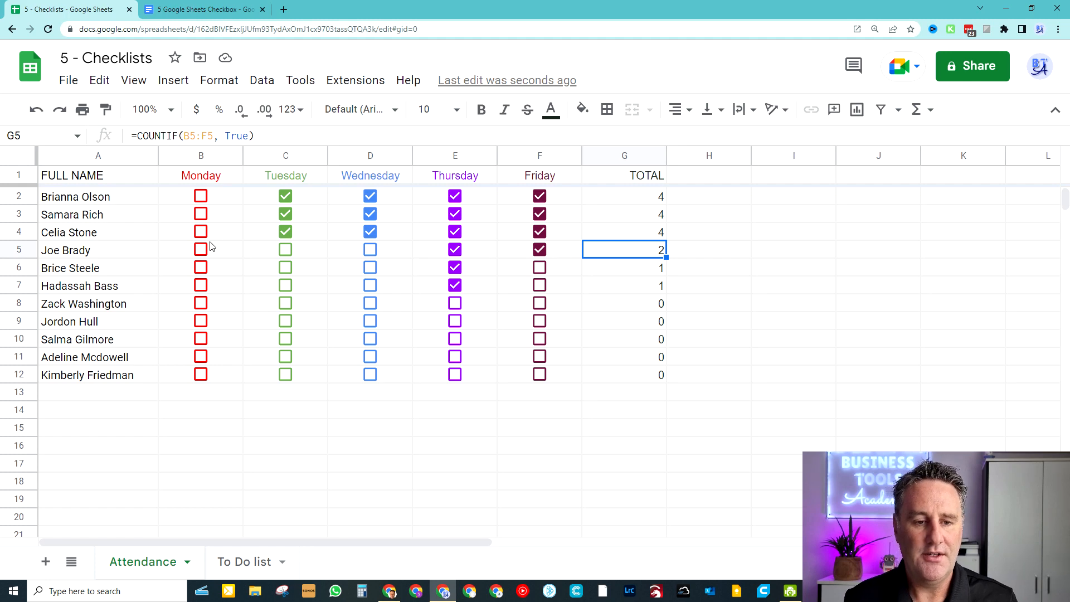
{"action": "left_click", "coordinate": [369, 254]}
{"action": "left_click", "coordinate": [369, 254]}
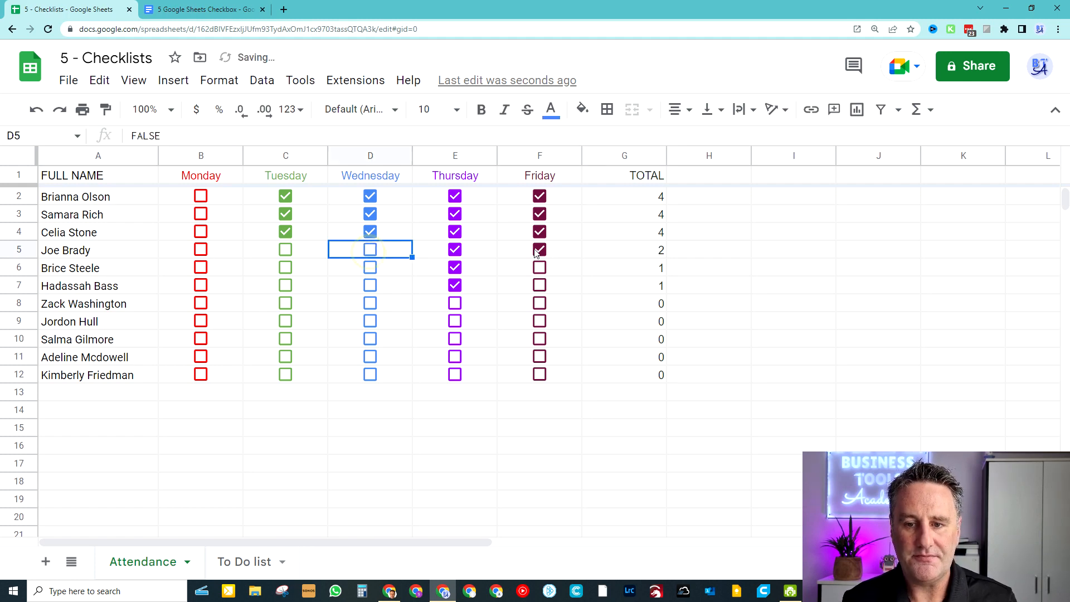
{"action": "left_click", "coordinate": [645, 255]}
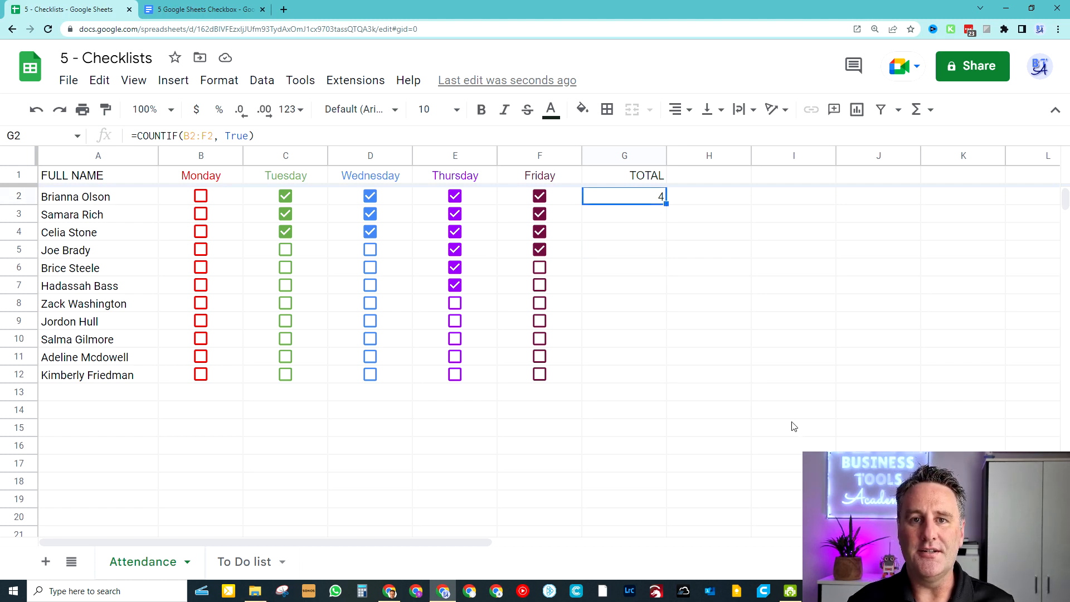
- Examine the cell range and criterion used by the COUNTIF formula in G2
{"action": "left_click", "coordinate": [649, 196]}
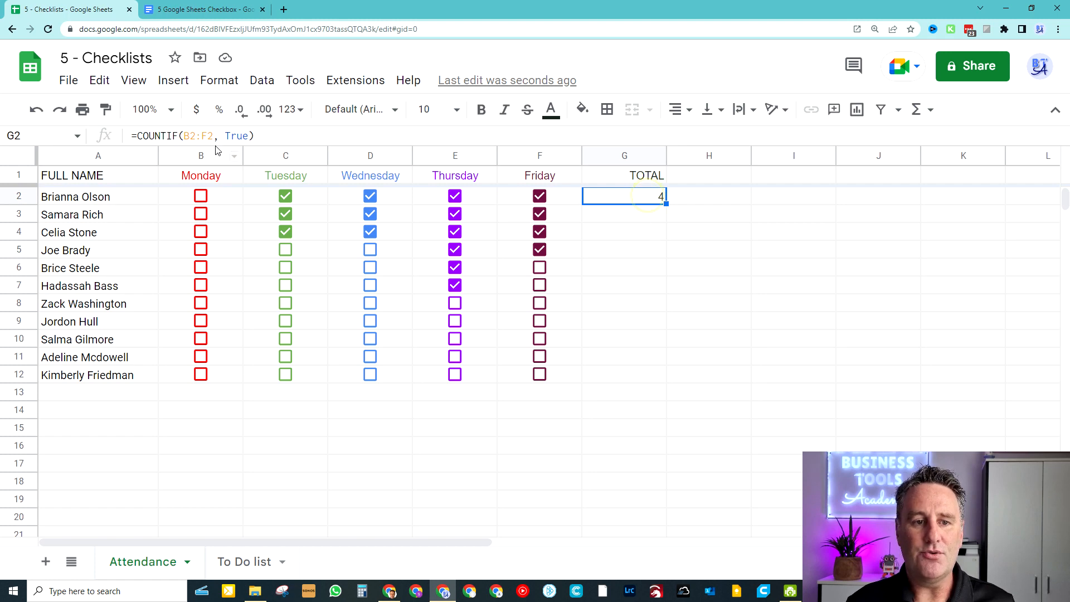
{"action": "left_click", "coordinate": [208, 137]}
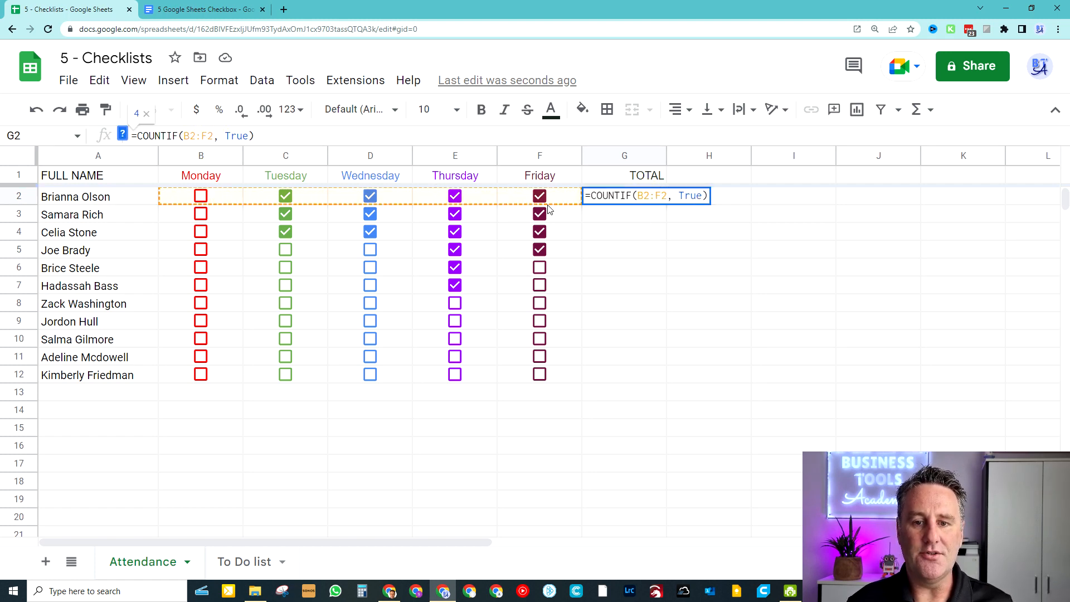
{"action": "left_click", "coordinate": [641, 230]}
{"action": "left_click", "coordinate": [641, 198]}
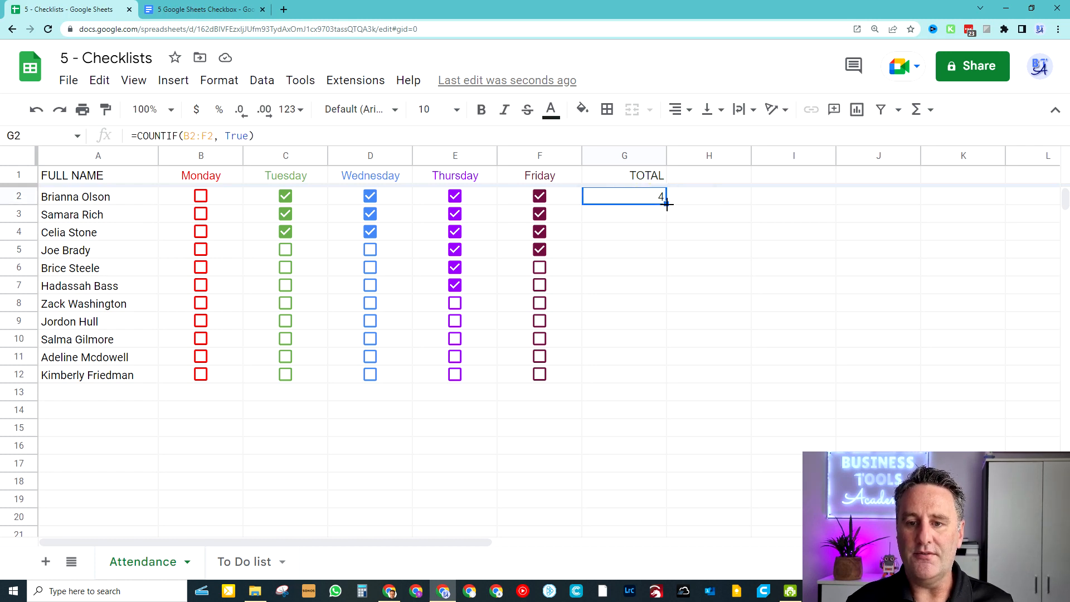
- Fill the COUNTIF formula from G2 down to G12, and check the copied formulas in G3 and G6
{"action": "left_click_drag", "start_coordinate": [667, 205], "coordinate": [662, 378]}
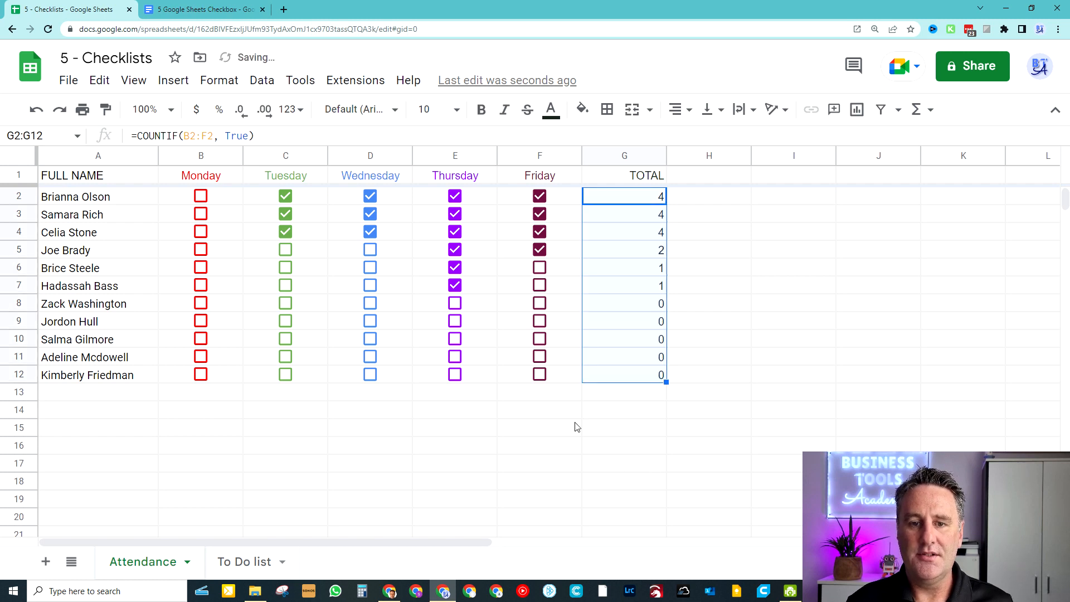
{"action": "left_click", "coordinate": [651, 216]}
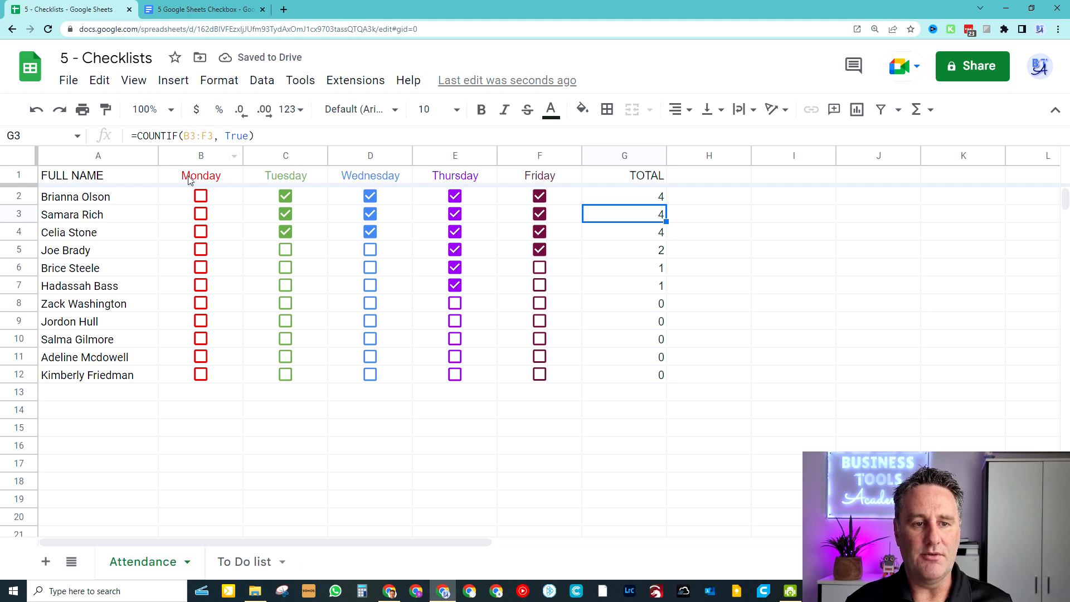
{"action": "left_click", "coordinate": [643, 268]}
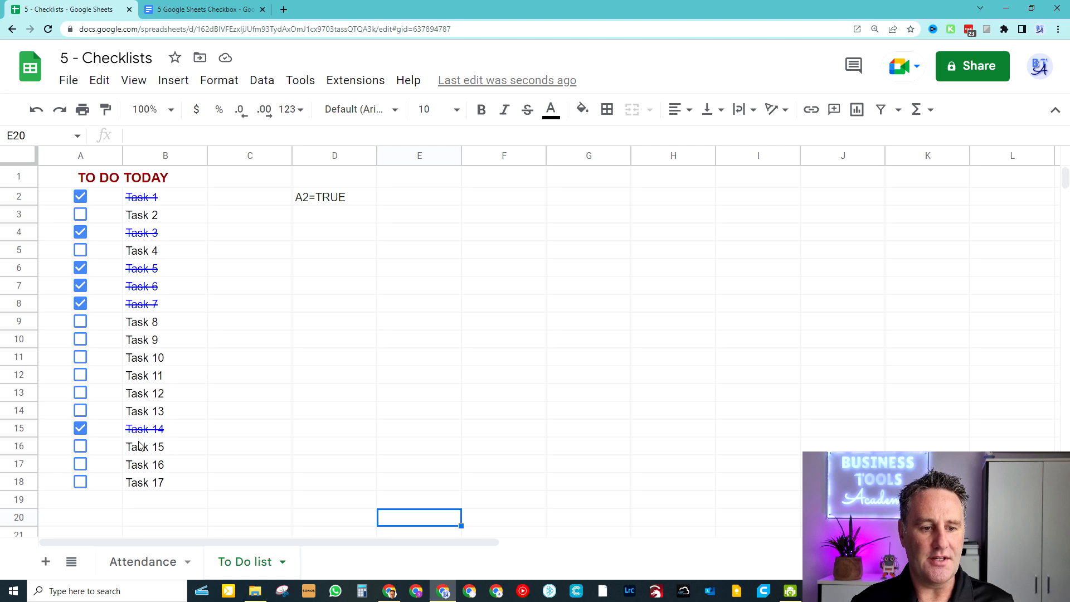
- Clear and re-tick the Task 1 checkbox, and tick the Task 2 checkbox in the to-do list
{"action": "left_click", "coordinate": [80, 197]}
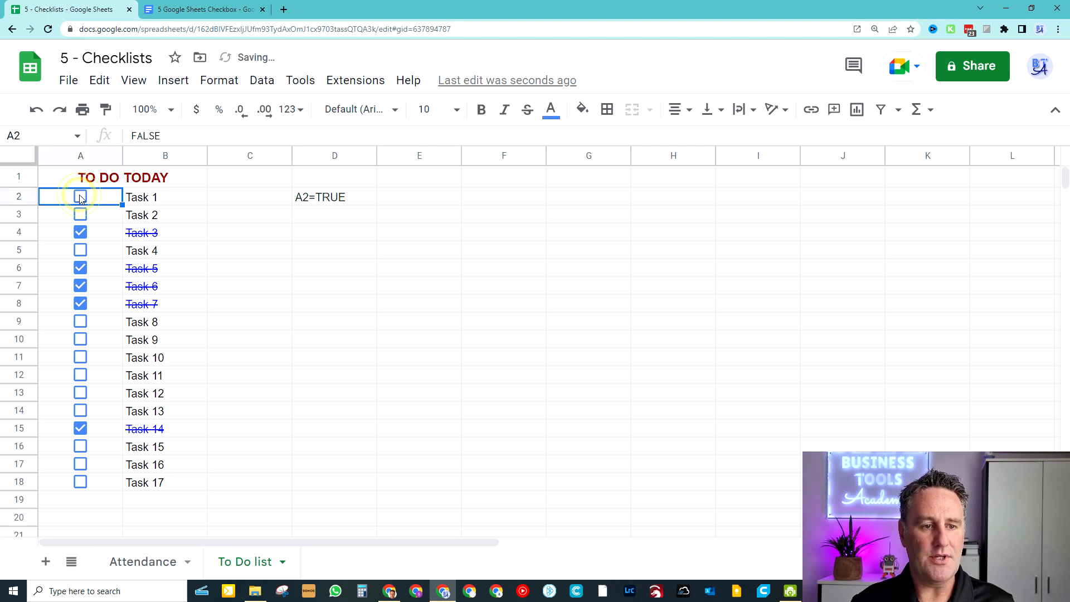
{"action": "left_click", "coordinate": [81, 197]}
{"action": "left_click", "coordinate": [81, 214]}
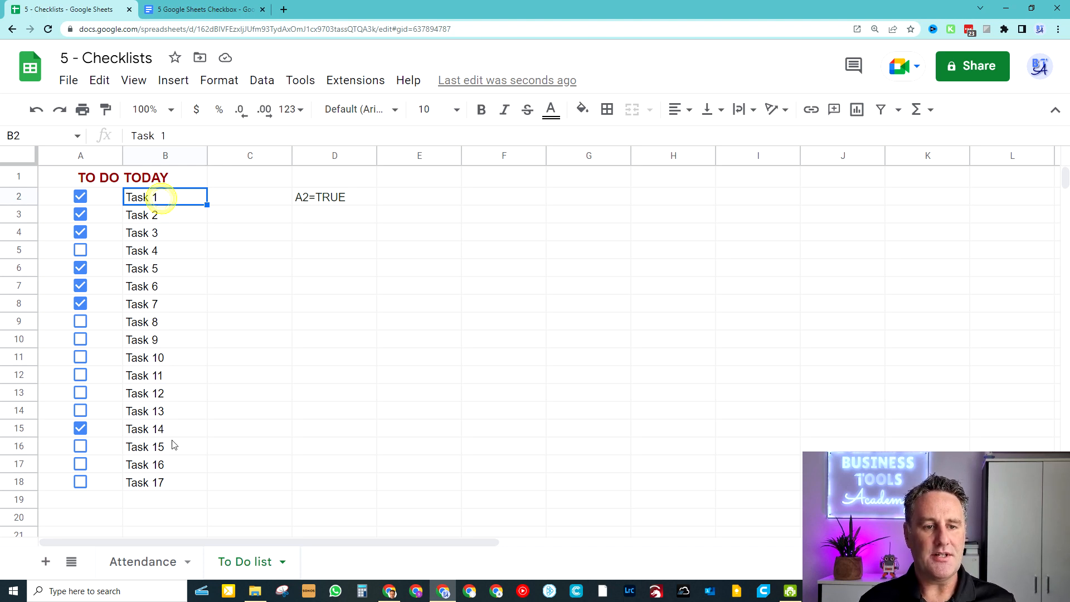
- Add a new single-color conditional formatting rule for the task names in B2:B18
{"action": "left_click", "coordinate": [165, 487], "text": "shift"}
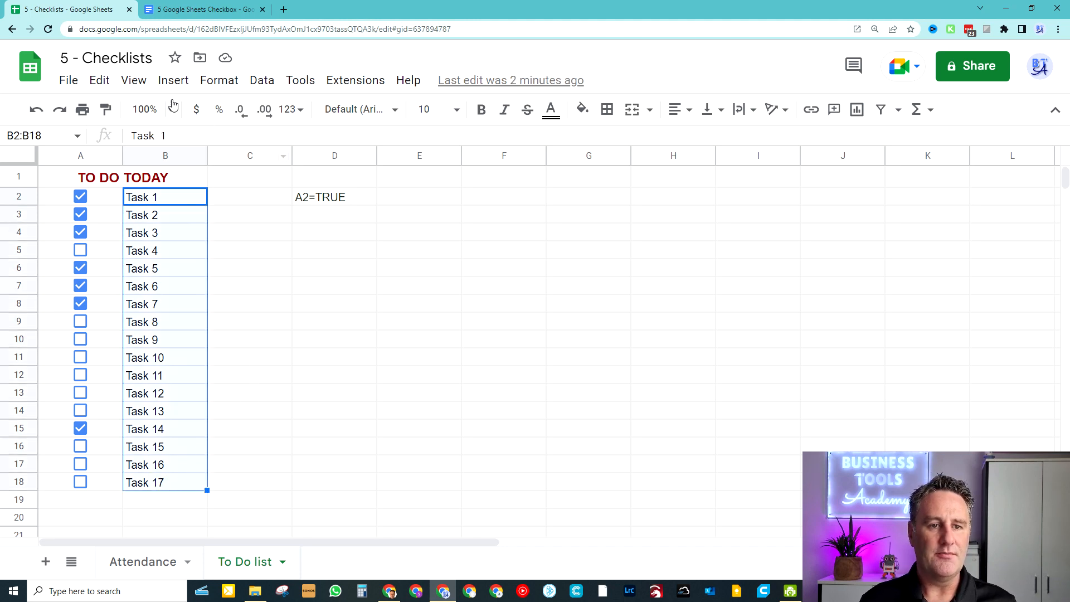
{"action": "left_click", "coordinate": [227, 87]}
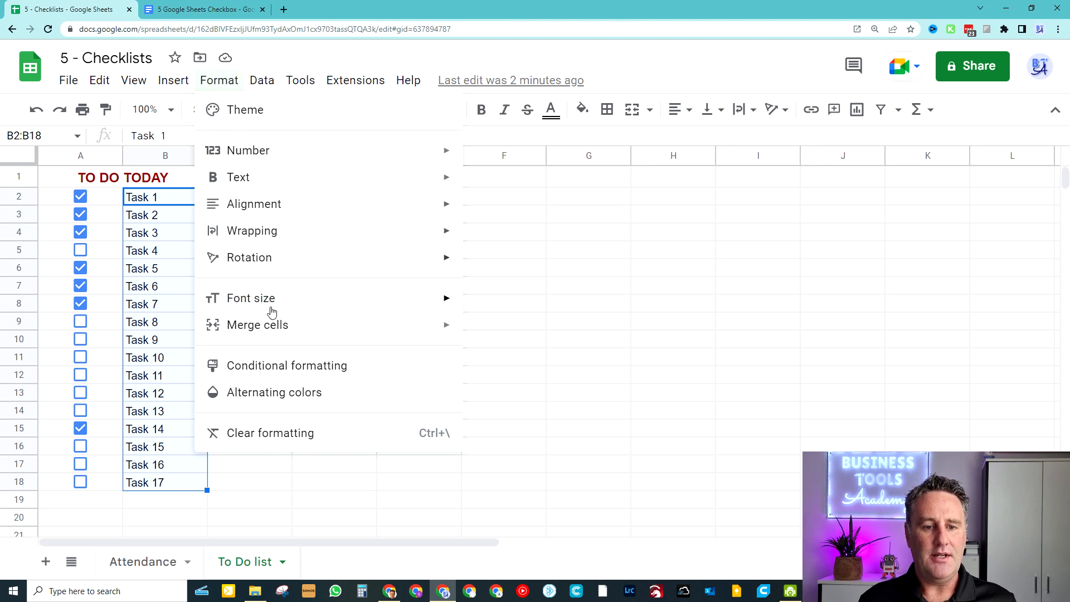
{"action": "left_click", "coordinate": [266, 369]}
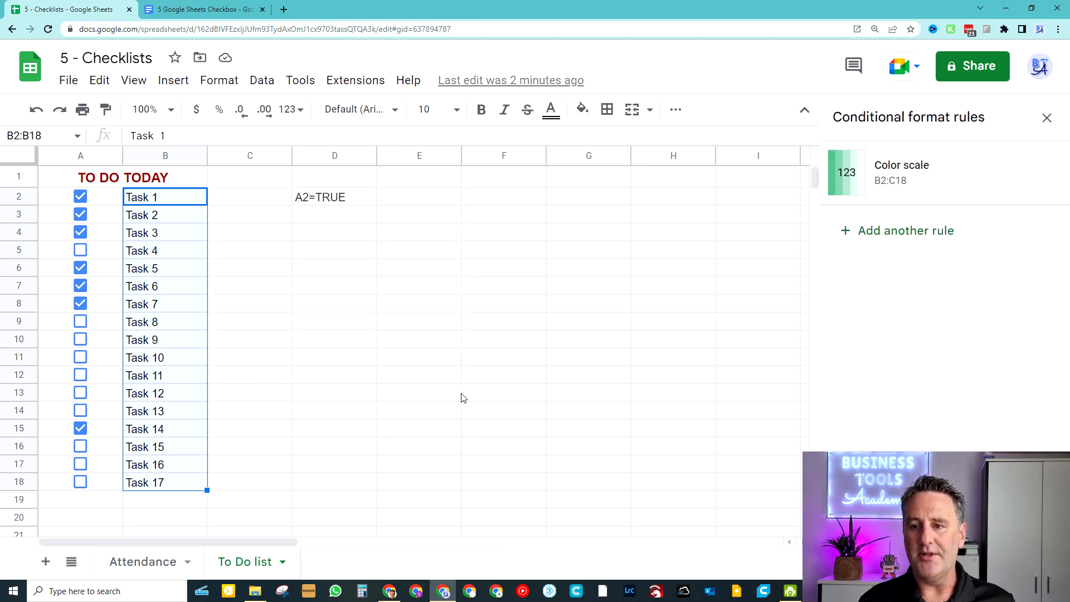
{"action": "left_click", "coordinate": [917, 235]}
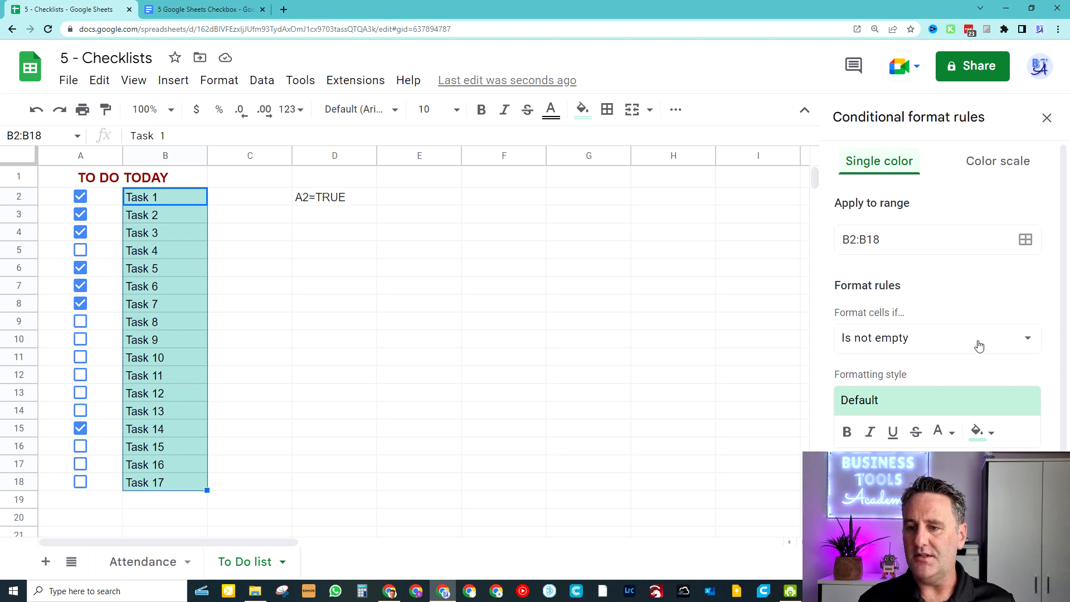
- Set the rule's condition to the custom formula =A2=TRUE
{"action": "left_click", "coordinate": [1009, 342]}
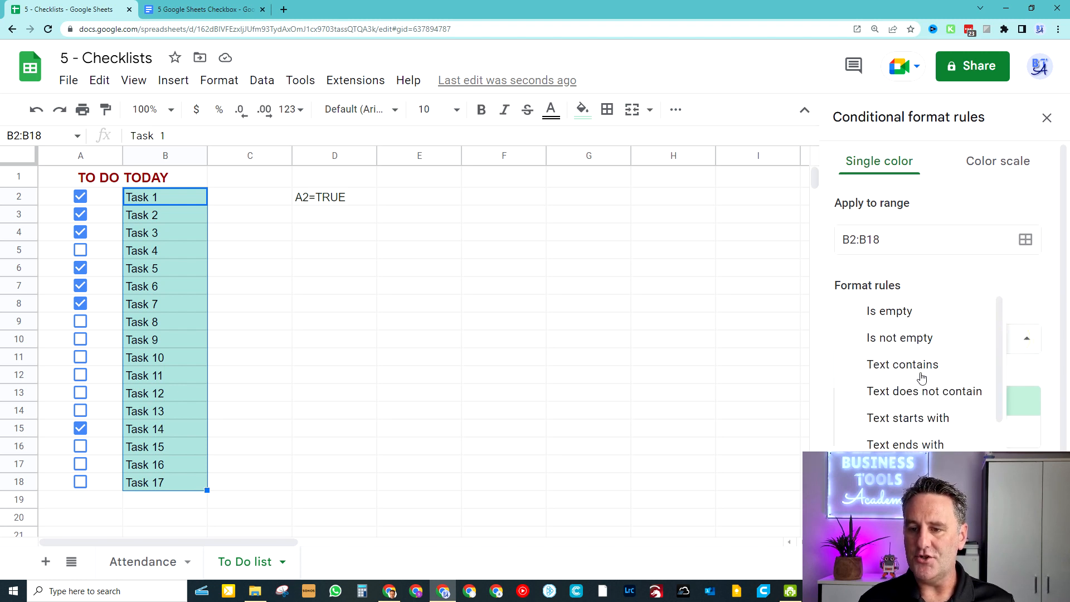
{"action": "scroll", "coordinate": [920, 375], "scroll_direction": "down", "scroll_amount": 5}
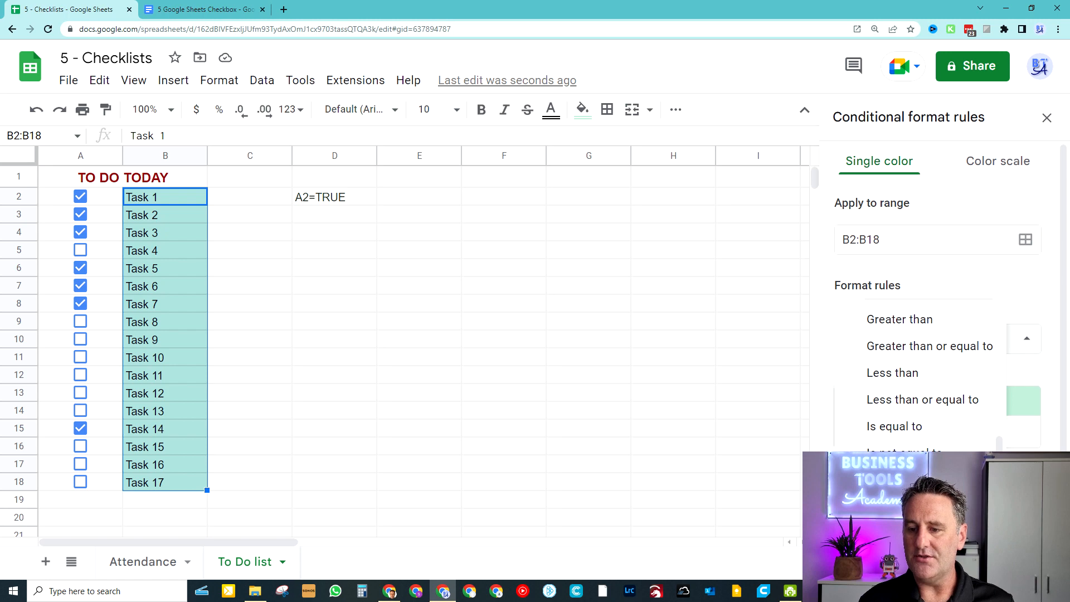
{"action": "left_click", "coordinate": [913, 480]}
{"action": "left_click", "coordinate": [888, 384]}
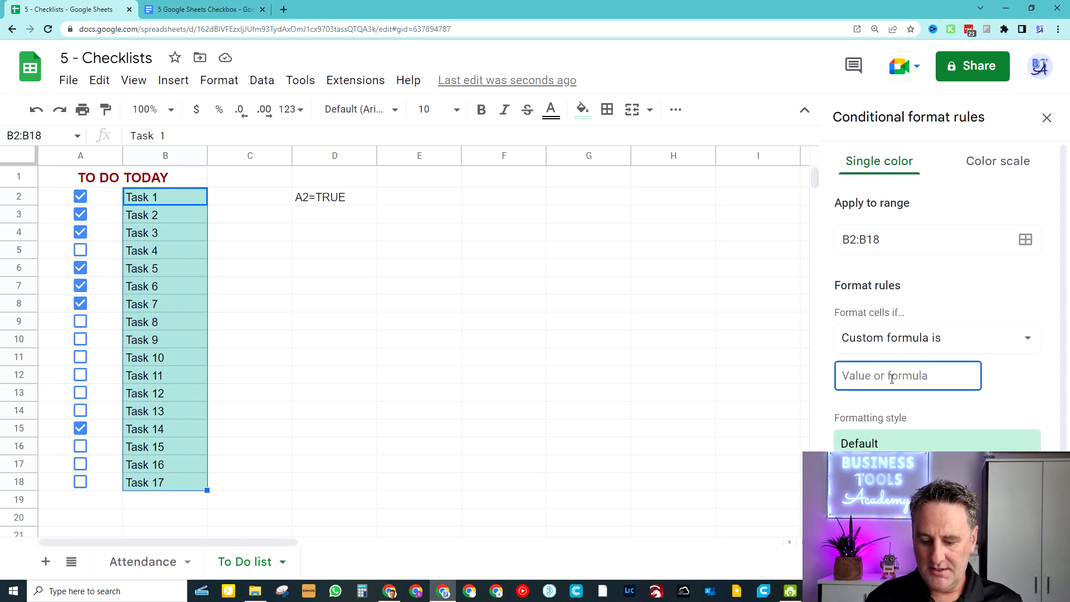
{"action": "type", "text": "="}
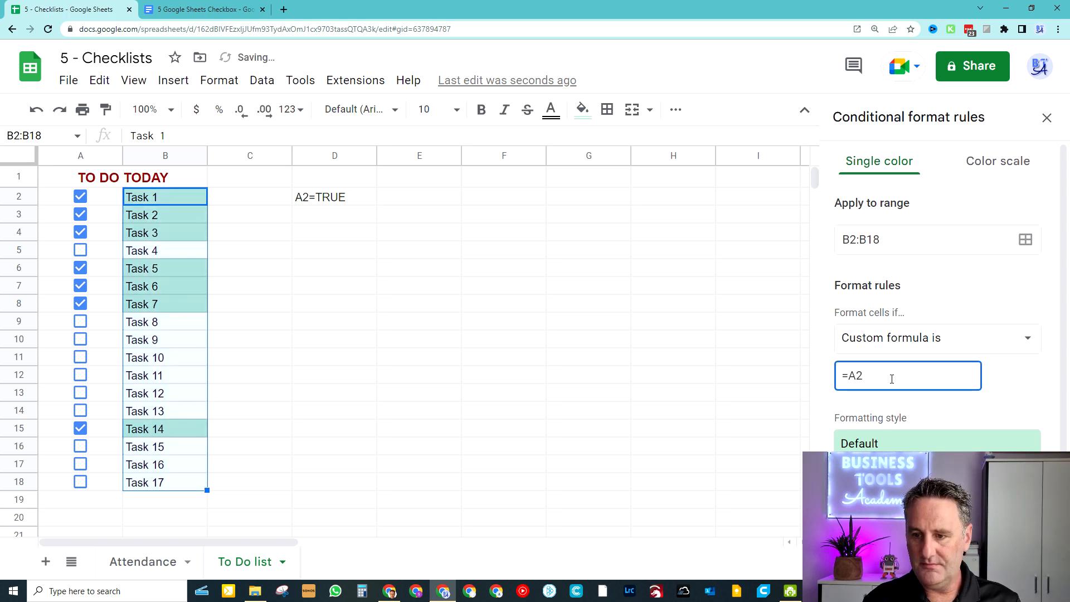
{"action": "type", "text": "A2=TRUE"}
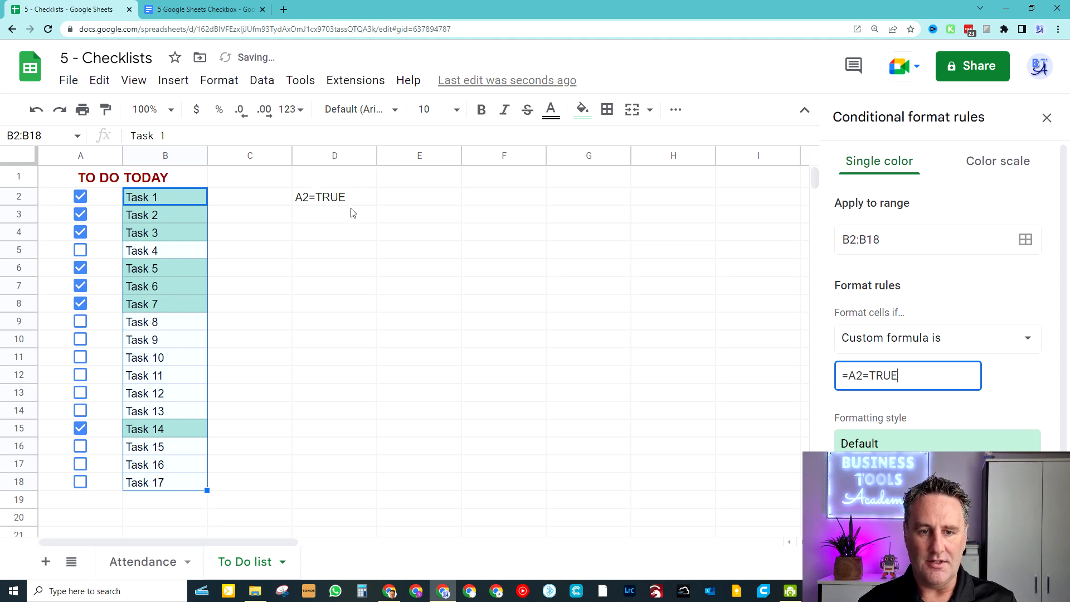
{"action": "left_click", "coordinate": [1005, 398]}
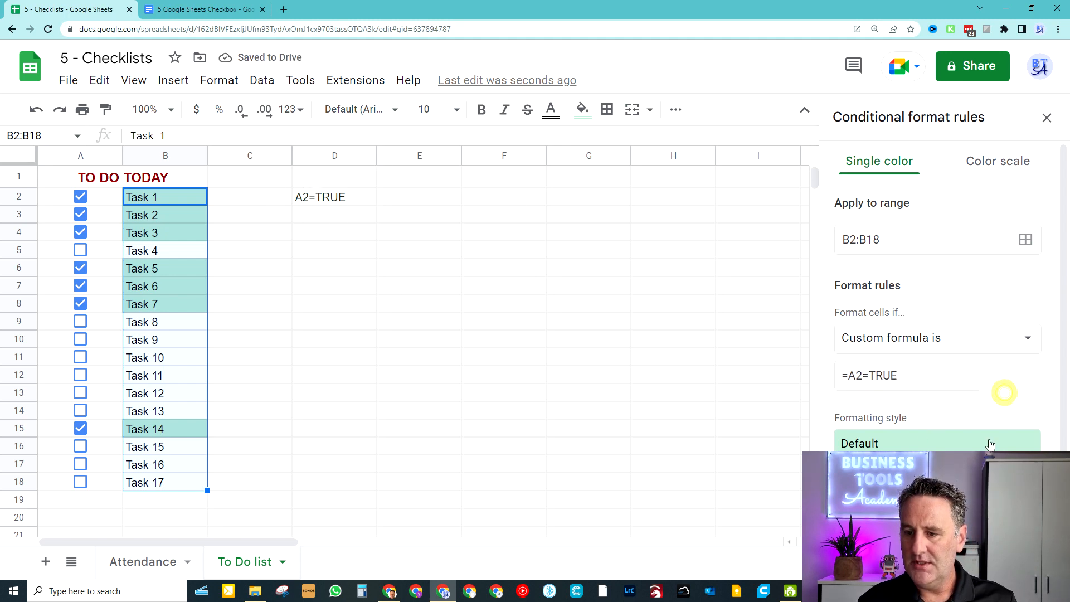
- Style the rule with a white fill, blue text and strikethrough, and save it
{"action": "scroll", "coordinate": [989, 434], "scroll_direction": "down", "scroll_amount": 2}
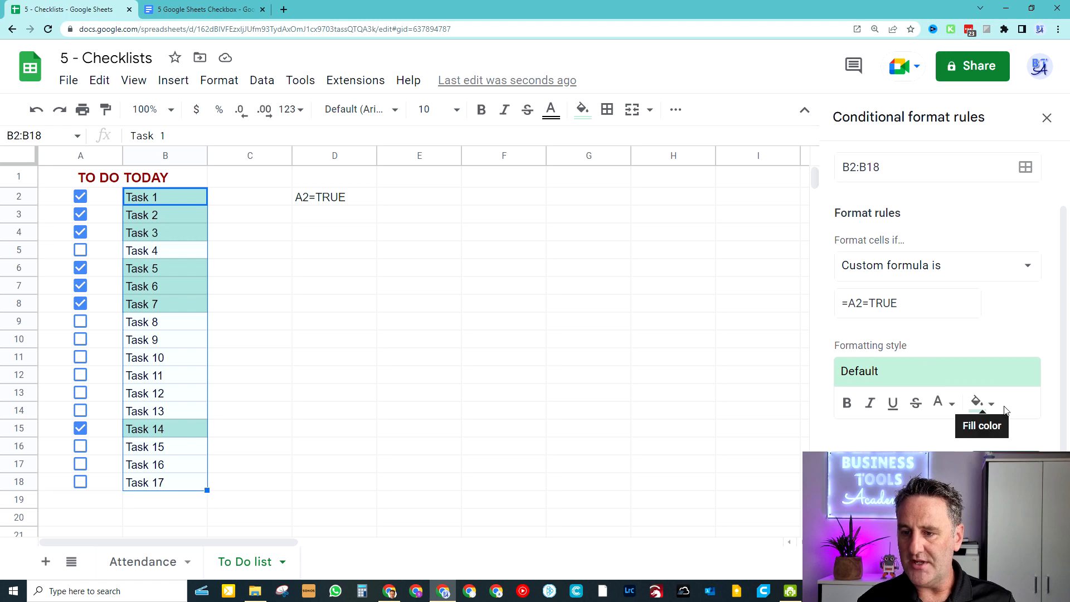
{"action": "left_click", "coordinate": [993, 410]}
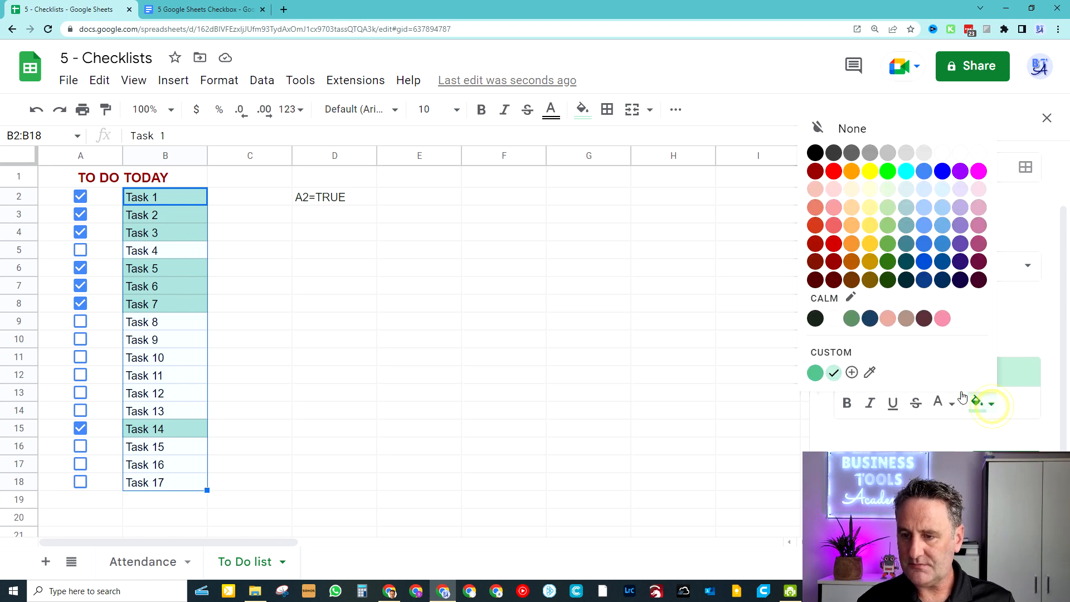
{"action": "left_click", "coordinate": [834, 322]}
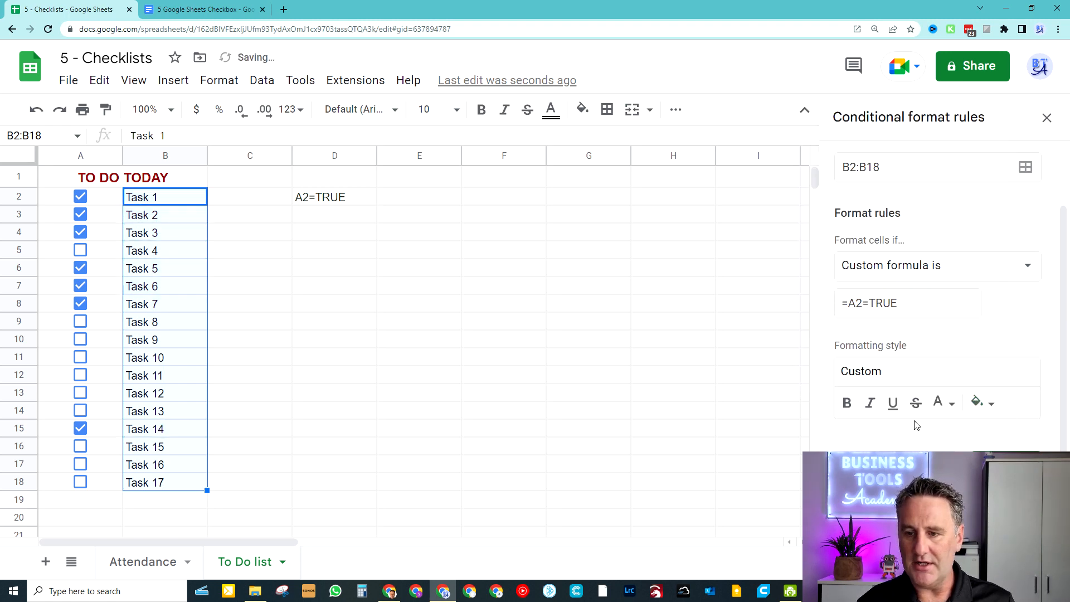
{"action": "left_click", "coordinate": [938, 405]}
{"action": "left_click", "coordinate": [904, 171]}
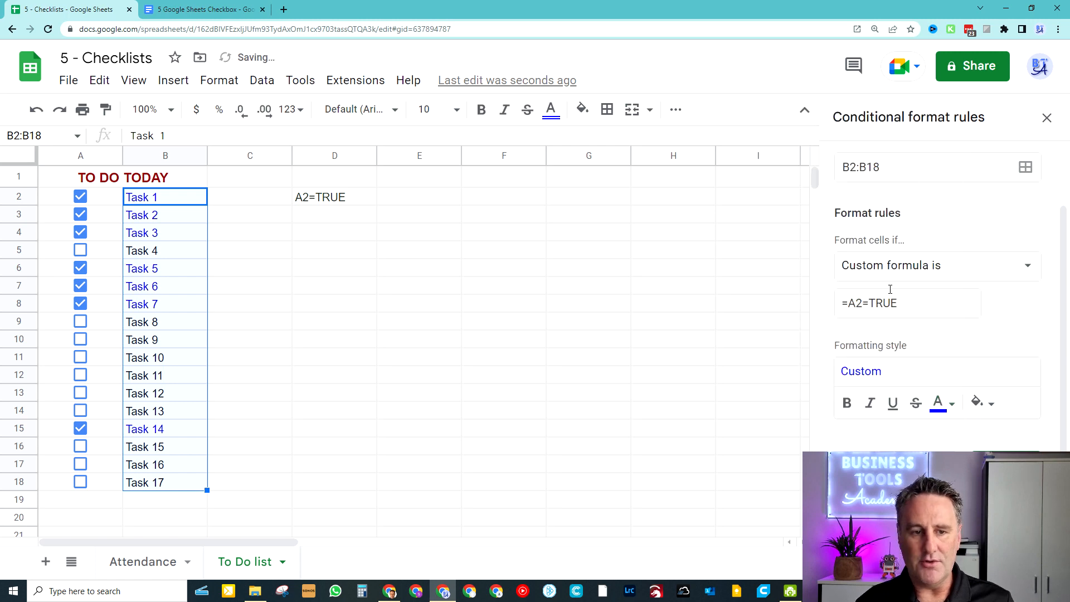
{"action": "left_click", "coordinate": [915, 403]}
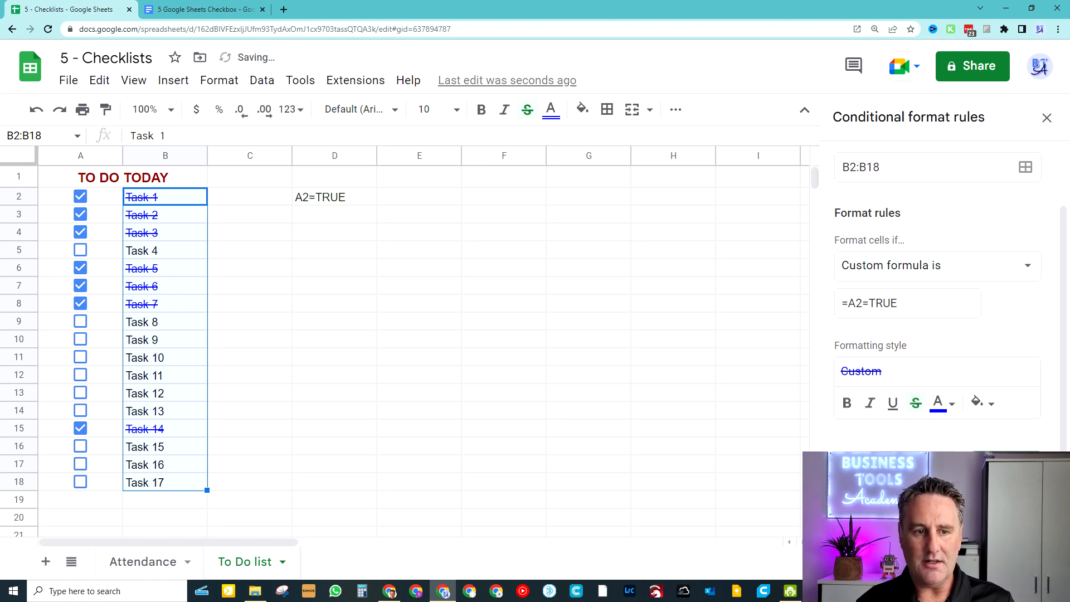
{"action": "left_click", "coordinate": [1006, 464]}
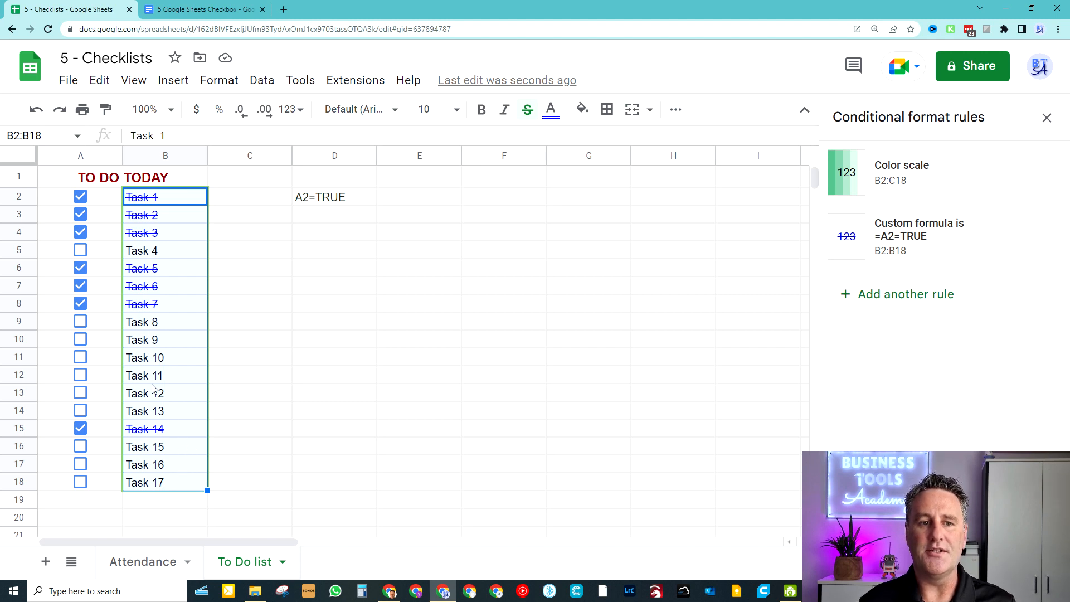
- Toggle the Task 1 checkbox repeatedly to test the strikethrough rule, leaving it unticked
{"action": "left_click", "coordinate": [80, 197]}
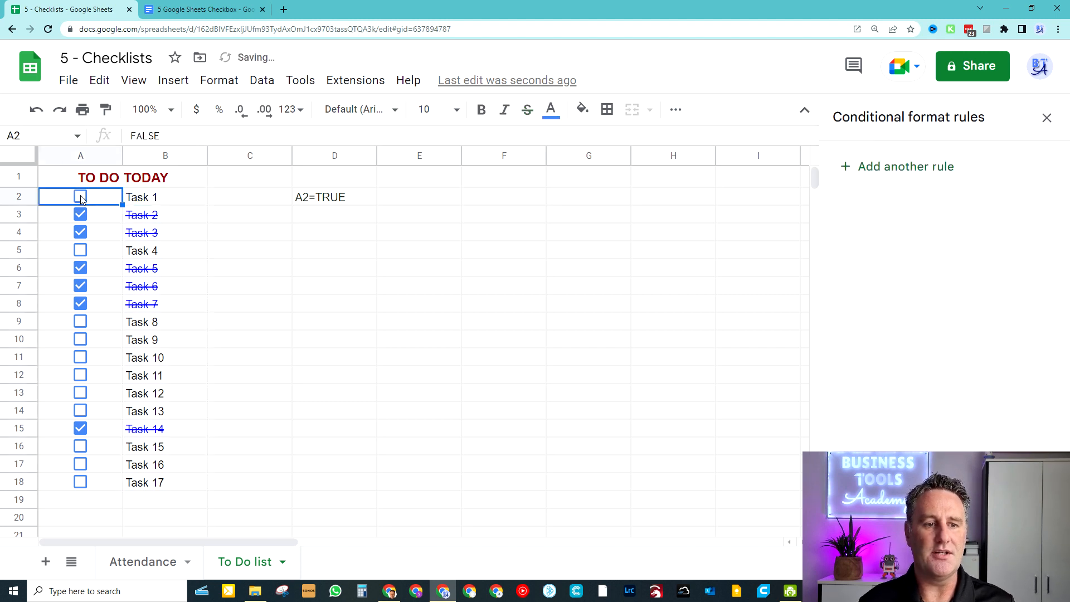
{"action": "left_click", "coordinate": [80, 197]}
{"action": "left_click", "coordinate": [80, 198]}
{"action": "left_click", "coordinate": [81, 197]}
{"action": "left_click", "coordinate": [80, 198]}
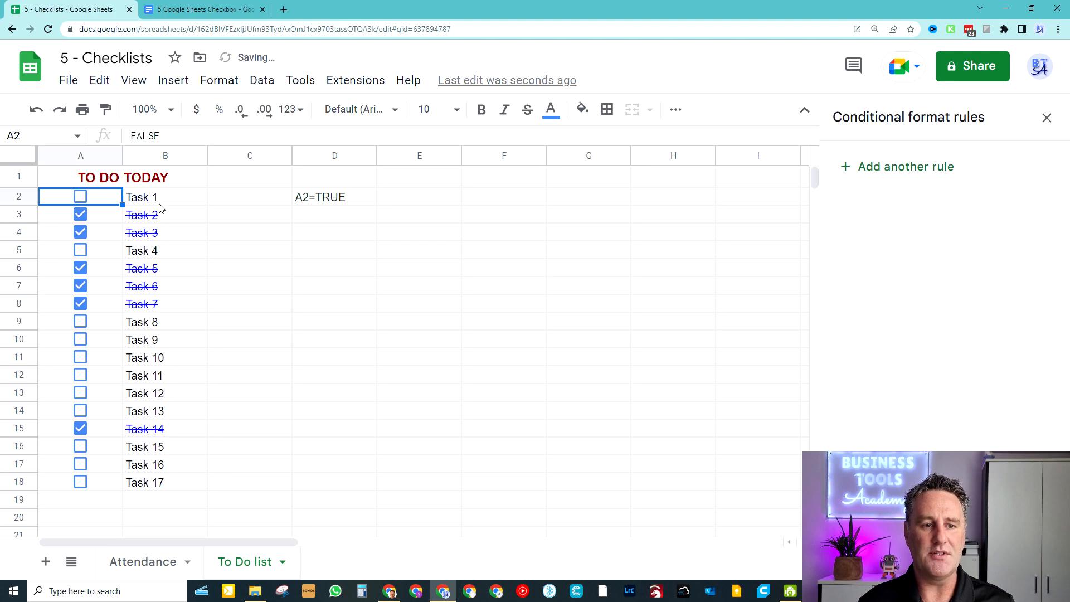